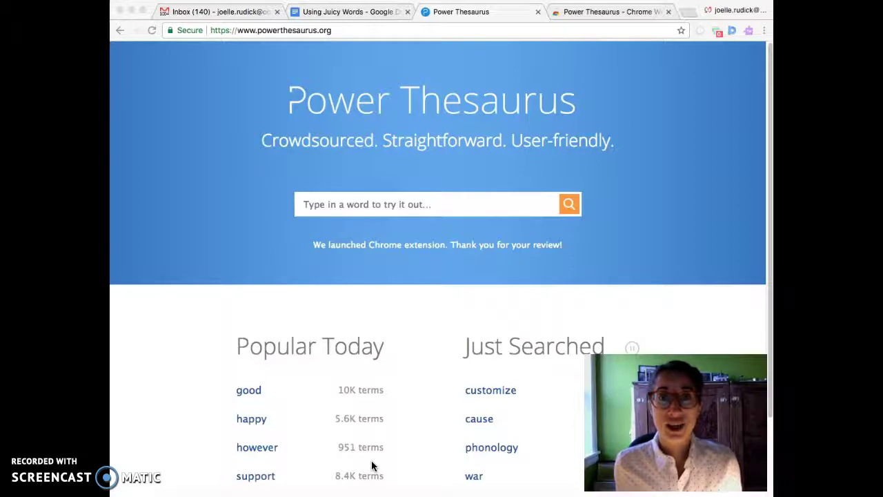
Step: Search Power Thesaurus for the word "bad" and view its list of synonyms
{"action": "left_click", "coordinate": [410, 203]}
{"action": "left_click", "coordinate": [480, 202]}
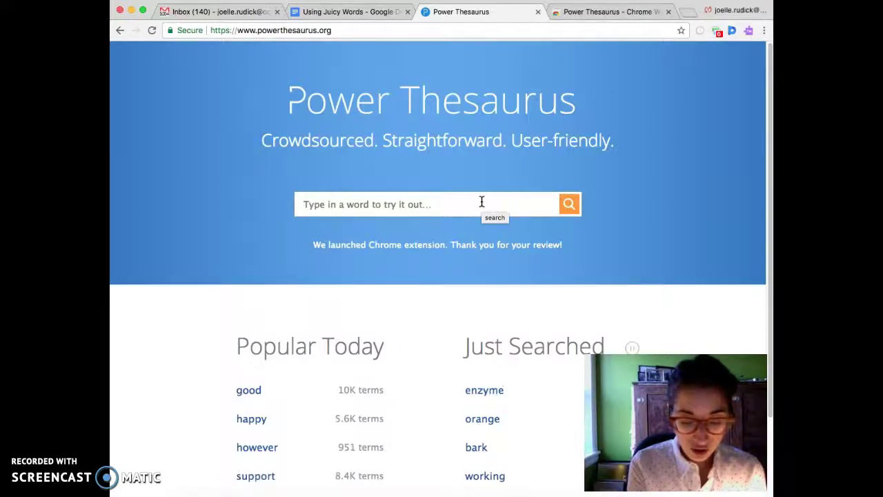
{"action": "type", "text": "bad"}
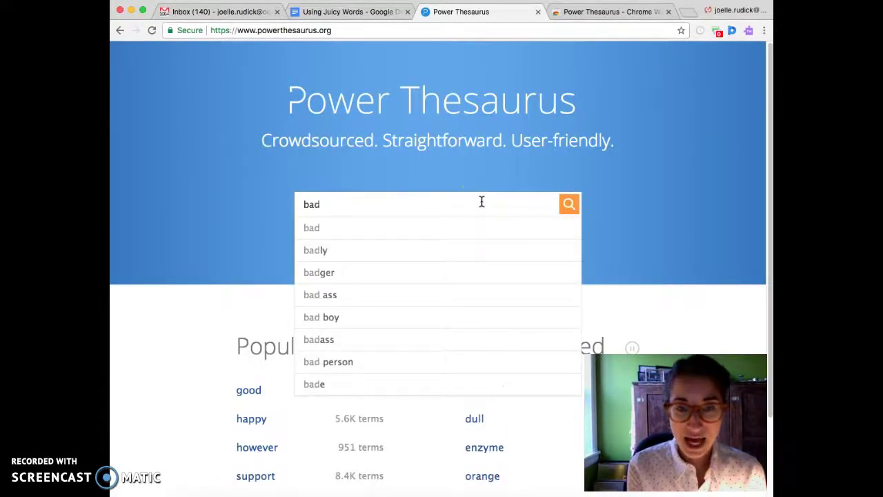
{"action": "key", "text": "Return"}
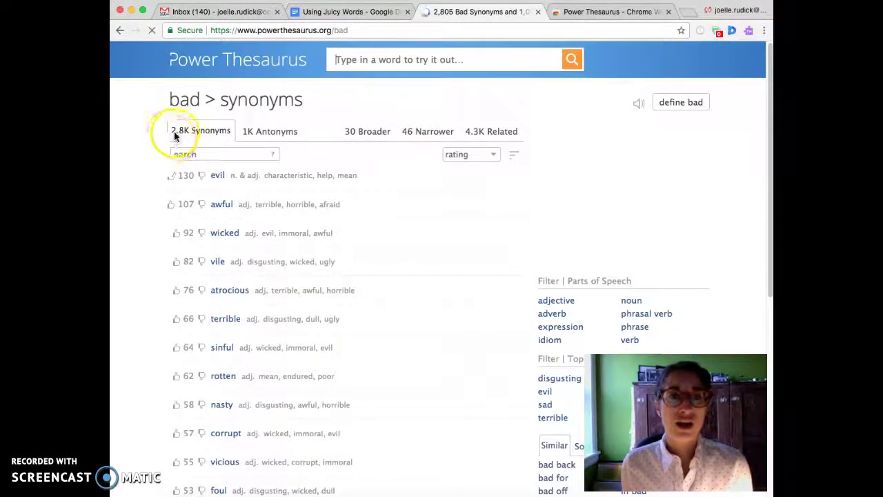
{"action": "left_click", "coordinate": [275, 139]}
{"action": "left_click", "coordinate": [202, 133]}
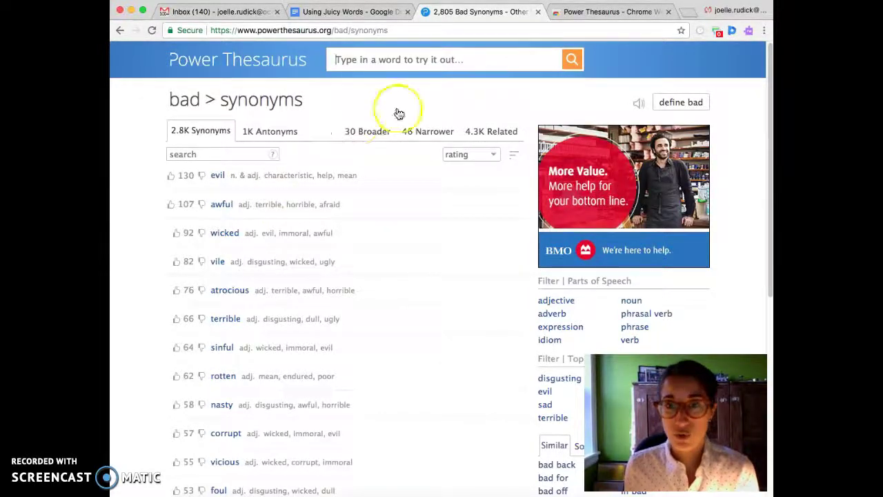
Step: Show the Power Thesaurus extension's page in the Chrome Web Store and point out its install option
{"action": "left_click", "coordinate": [581, 11]}
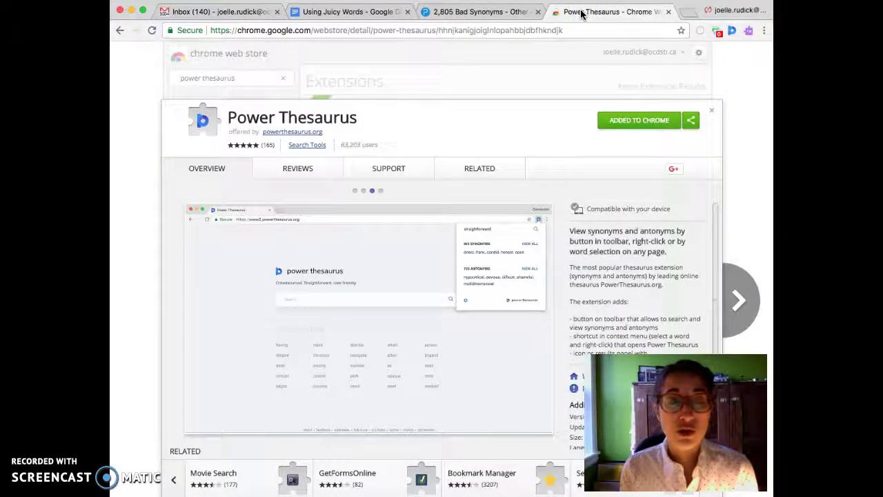
{"action": "left_click", "coordinate": [623, 122]}
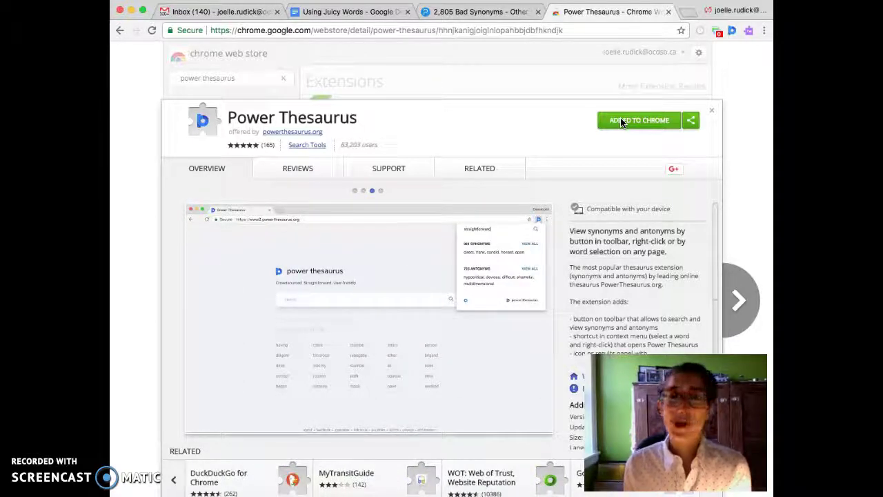
{"action": "left_click", "coordinate": [622, 122]}
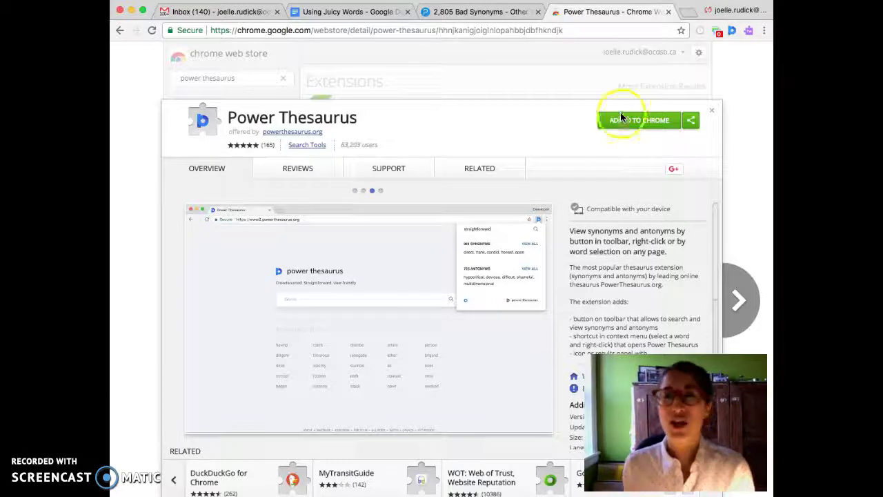
Step: Select "good" in the Using Juicy Words document and try to find its synonyms with the Power Thesaurus extension and the word's context options
{"action": "left_click", "coordinate": [369, 13]}
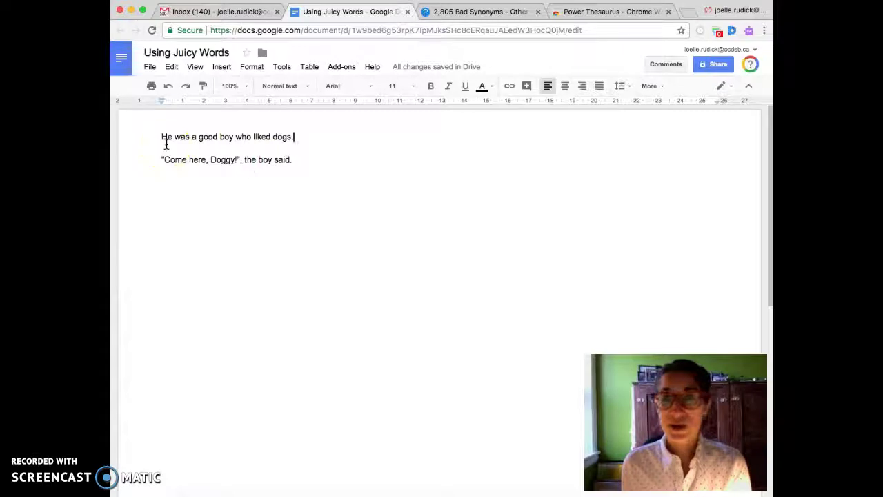
{"action": "double_click", "coordinate": [209, 137]}
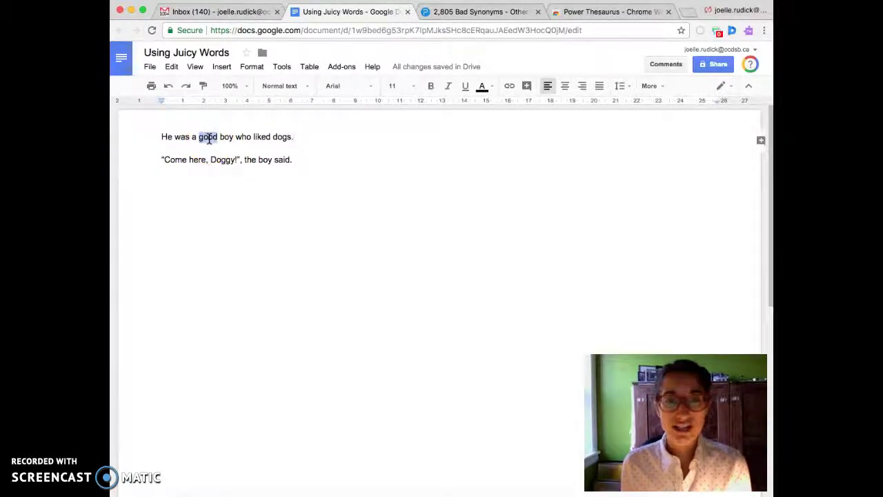
{"action": "left_click", "coordinate": [733, 33]}
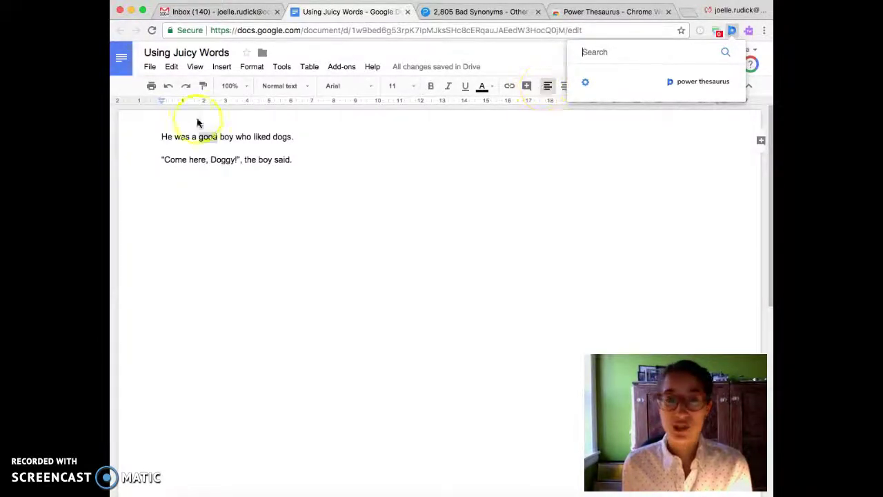
{"action": "right_click", "coordinate": [210, 138]}
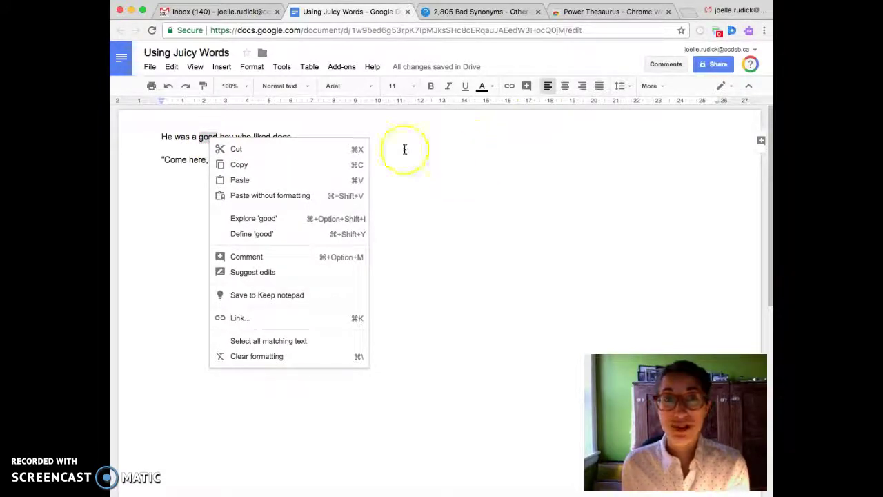
Step: Switch to the Gmail draft and look up "good" in its first sentence with the Power Thesaurus pop-up
{"action": "left_click", "coordinate": [232, 12]}
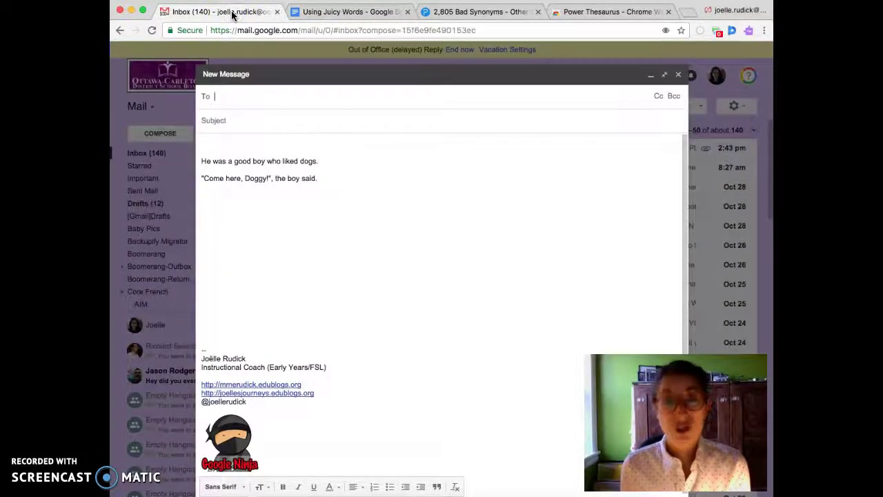
{"action": "left_click", "coordinate": [243, 162]}
{"action": "double_click", "coordinate": [242, 162]}
{"action": "left_click", "coordinate": [242, 176]}
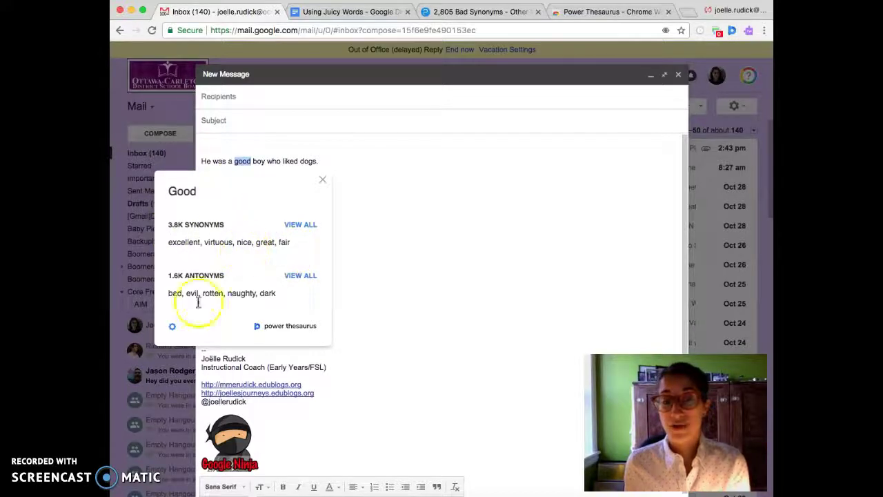
Step: View the Power Thesaurus extension settings, return to the draft, and display the pop-up for "good" once more before dismissing it
{"action": "left_click", "coordinate": [170, 326]}
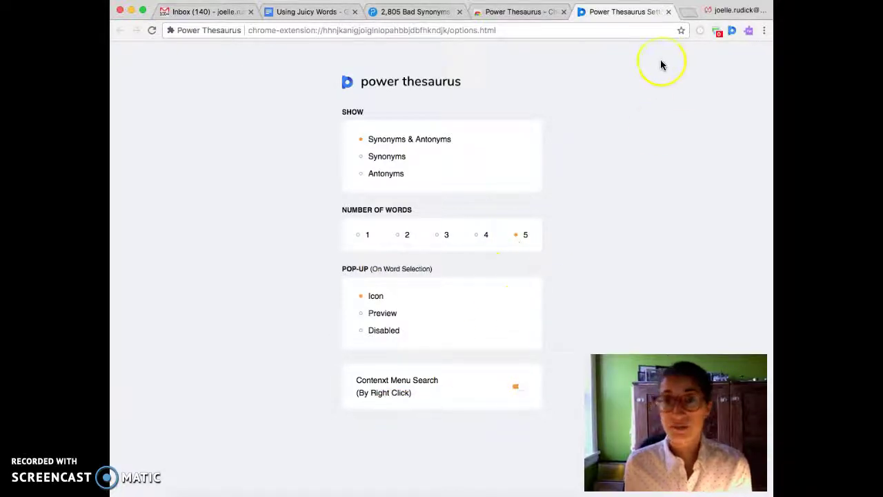
{"action": "left_click", "coordinate": [667, 12]}
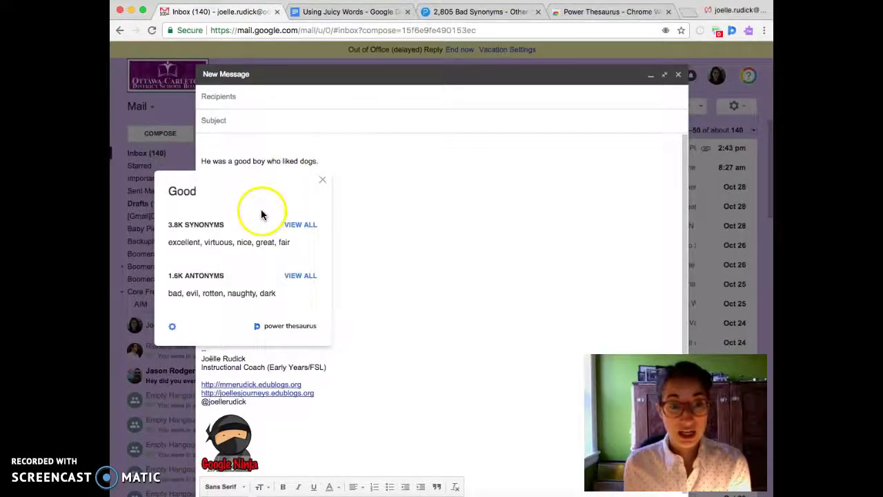
{"action": "left_click", "coordinate": [323, 179]}
{"action": "double_click", "coordinate": [242, 161]}
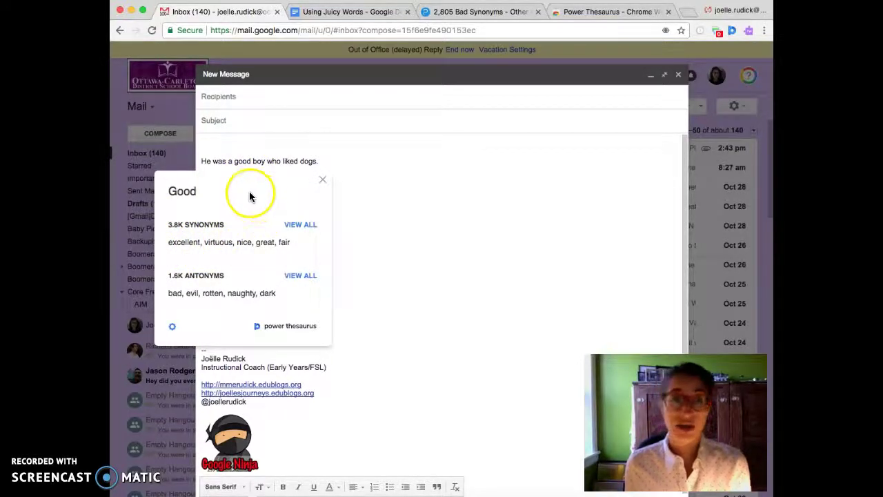
{"action": "left_click", "coordinate": [324, 182]}
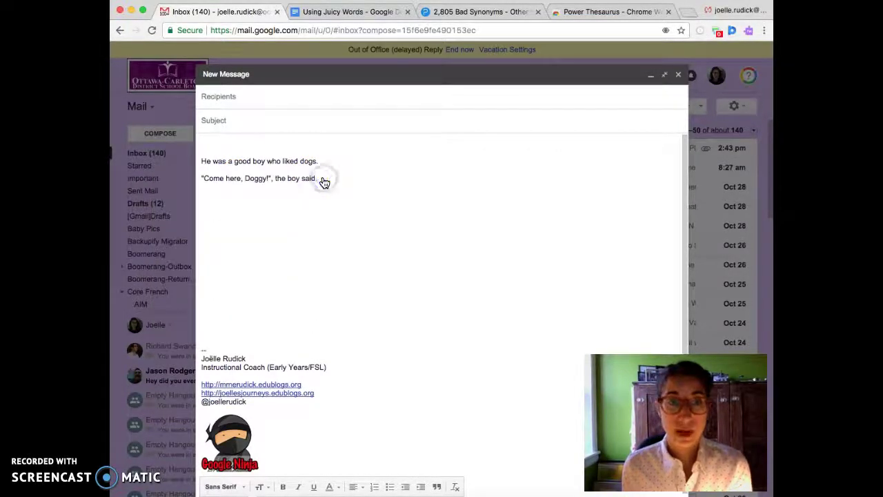
Step: Return to the Using Juicy Words document, define "good" in the built-in dictionary, and look through its synonyms
{"action": "left_click", "coordinate": [338, 13]}
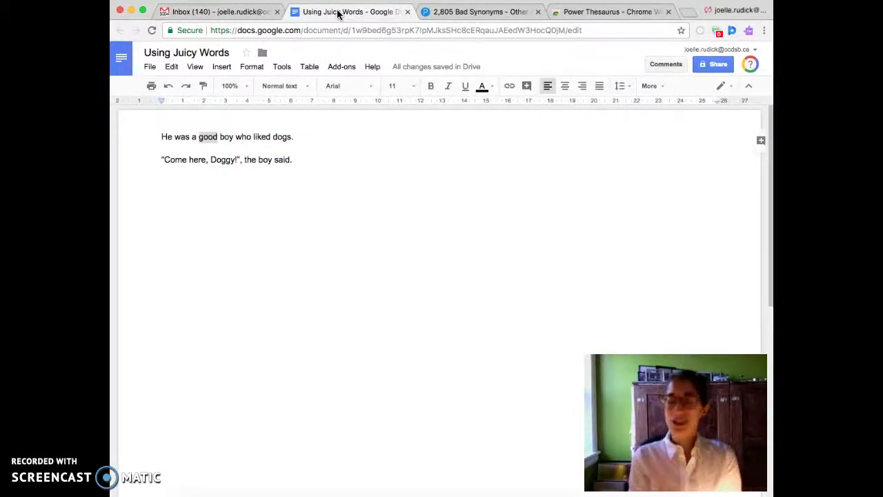
{"action": "left_click", "coordinate": [173, 138]}
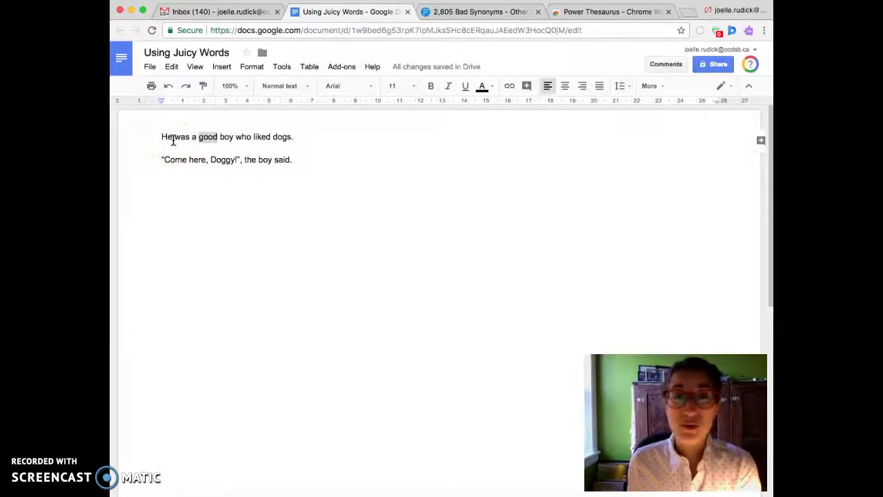
{"action": "right_click", "coordinate": [210, 141]}
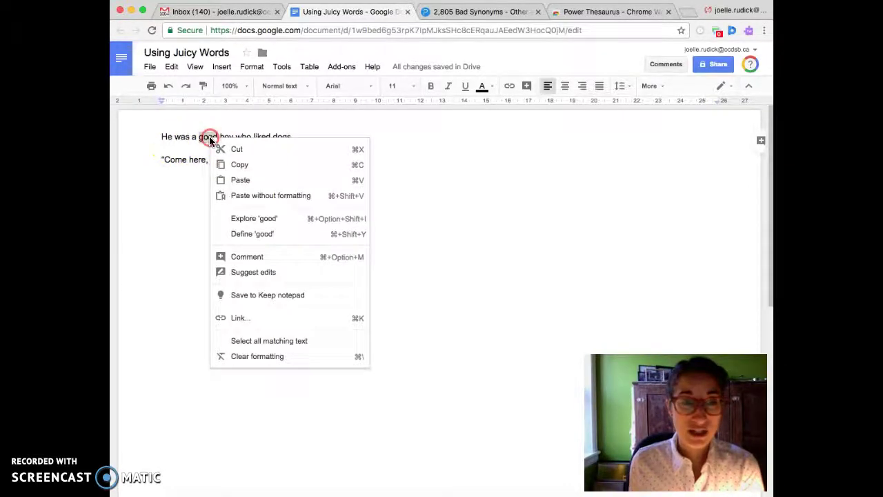
{"action": "left_click", "coordinate": [247, 237]}
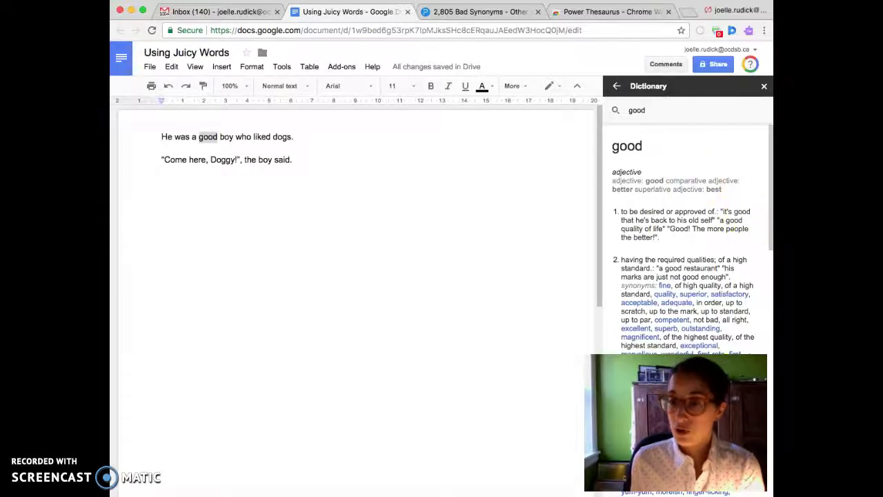
{"action": "left_click_drag", "start_coordinate": [766, 160], "coordinate": [764, 197]}
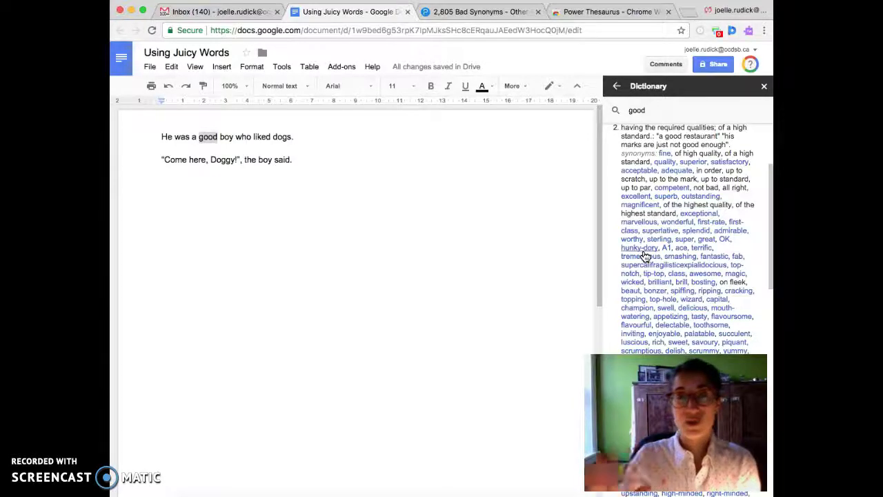
{"action": "scroll", "coordinate": [767, 197], "scroll_direction": "down", "scroll_amount": 1}
{"action": "scroll", "coordinate": [770, 197], "scroll_direction": "up", "scroll_amount": 2}
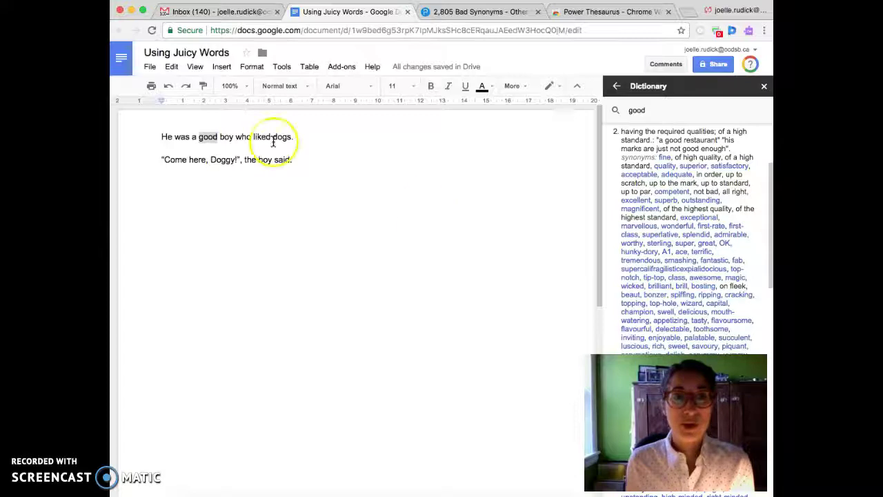
Step: Look up the definition and synonyms of "boy" from the first sentence in the dictionary
{"action": "double_click", "coordinate": [227, 135]}
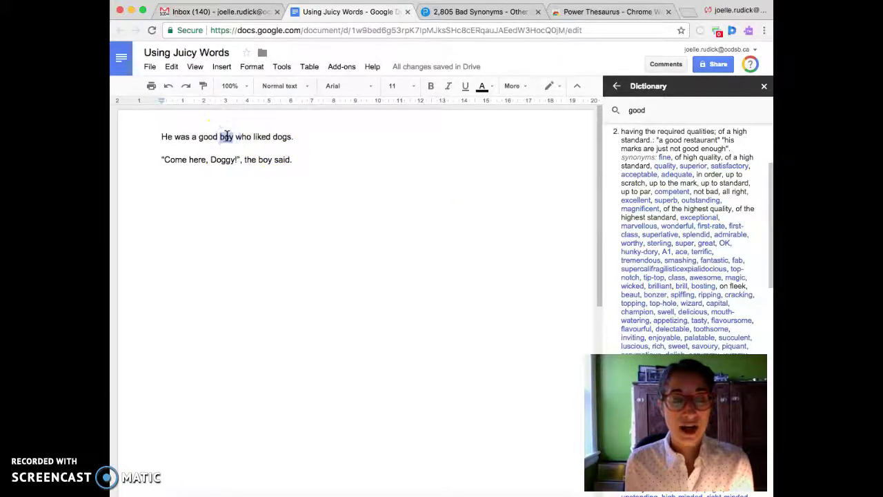
{"action": "right_click", "coordinate": [227, 135]}
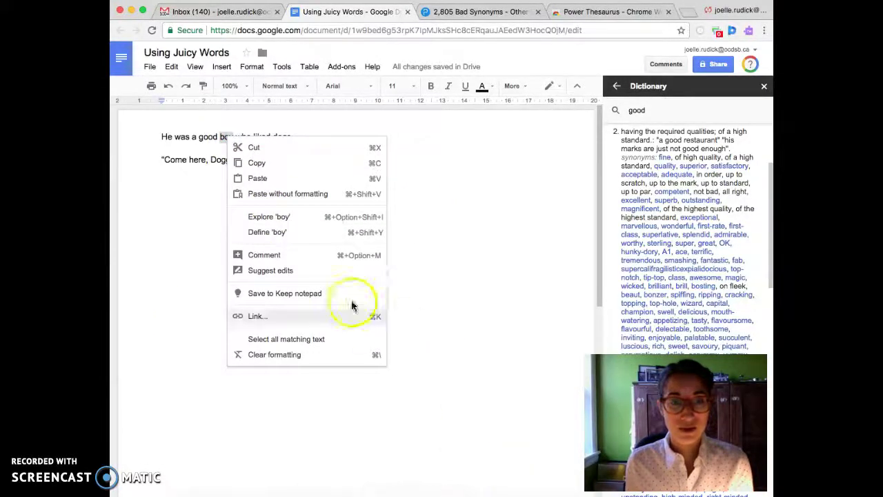
{"action": "left_click", "coordinate": [297, 232]}
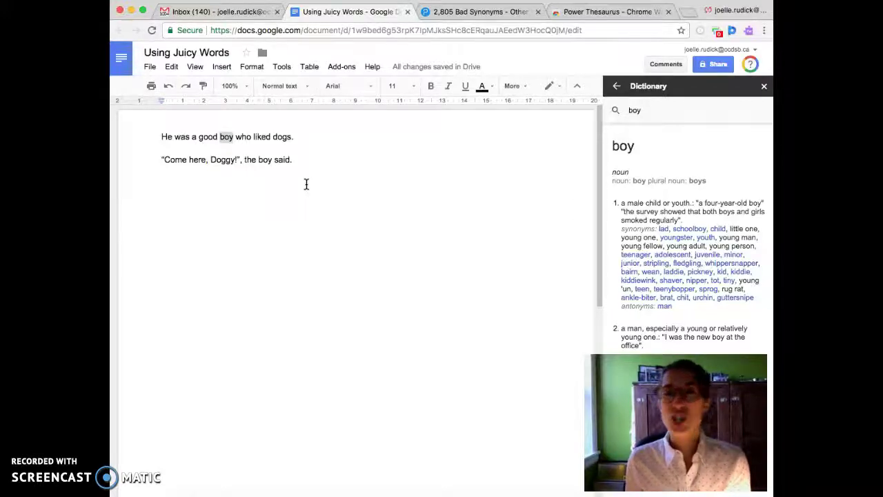
Step: Define "good" in the dictionary again and examine the synonyms under its second meaning
{"action": "double_click", "coordinate": [207, 137]}
{"action": "right_click", "coordinate": [207, 137]}
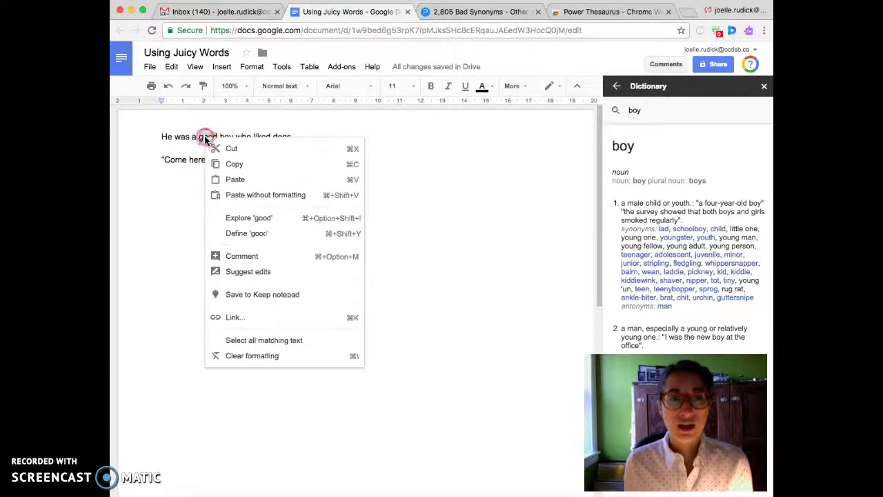
{"action": "left_click", "coordinate": [256, 239]}
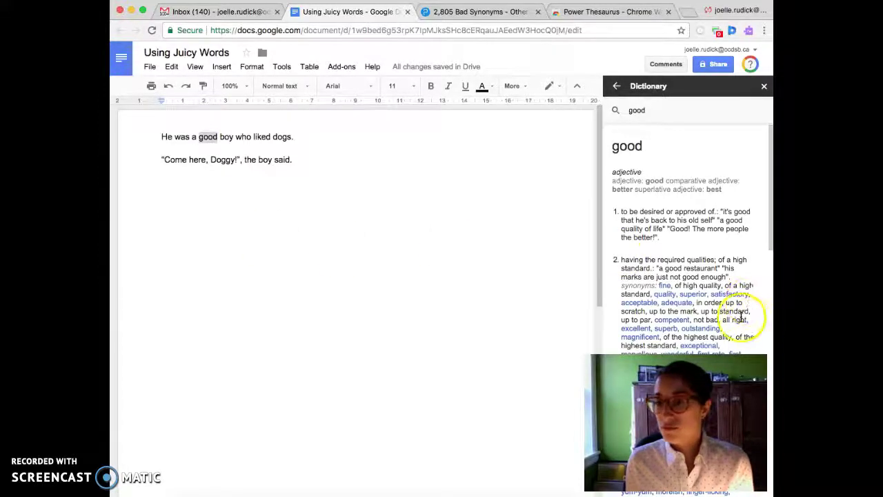
{"action": "left_click_drag", "start_coordinate": [769, 181], "coordinate": [769, 236]}
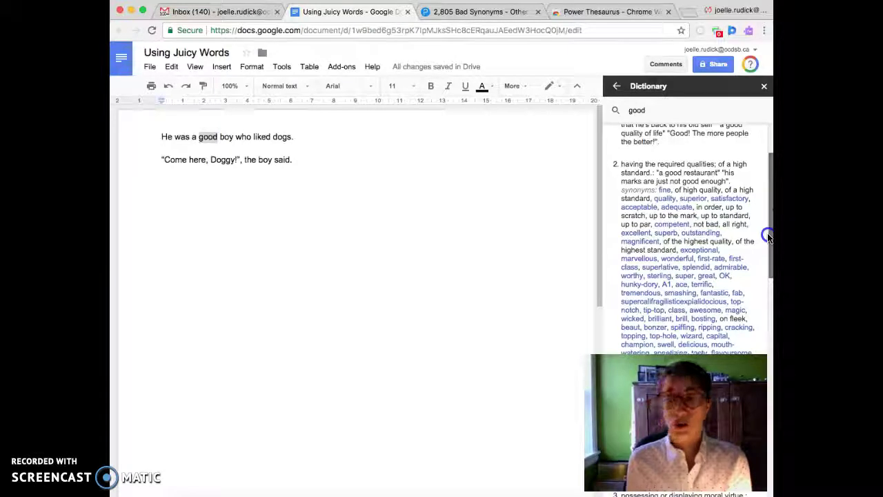
Step: Look up the definition and synonyms of "liked" from the first sentence in the dictionary
{"action": "left_click", "coordinate": [260, 137]}
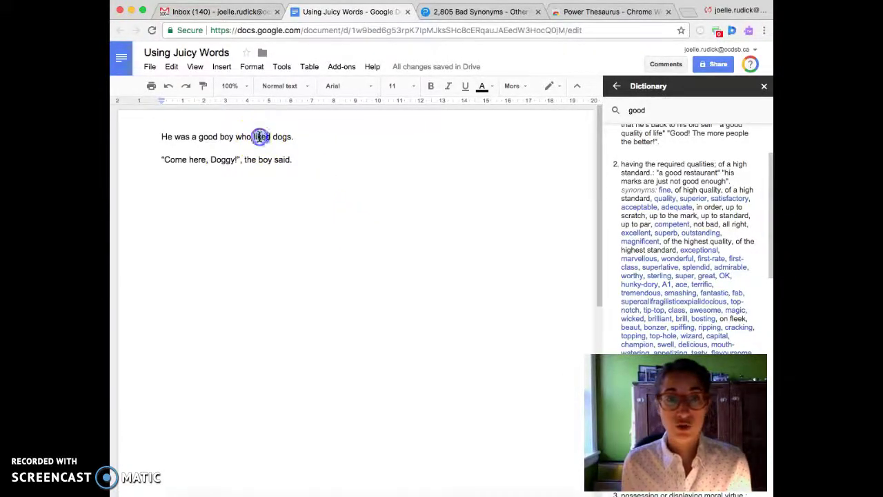
{"action": "right_click", "coordinate": [260, 137]}
{"action": "left_click", "coordinate": [298, 231]}
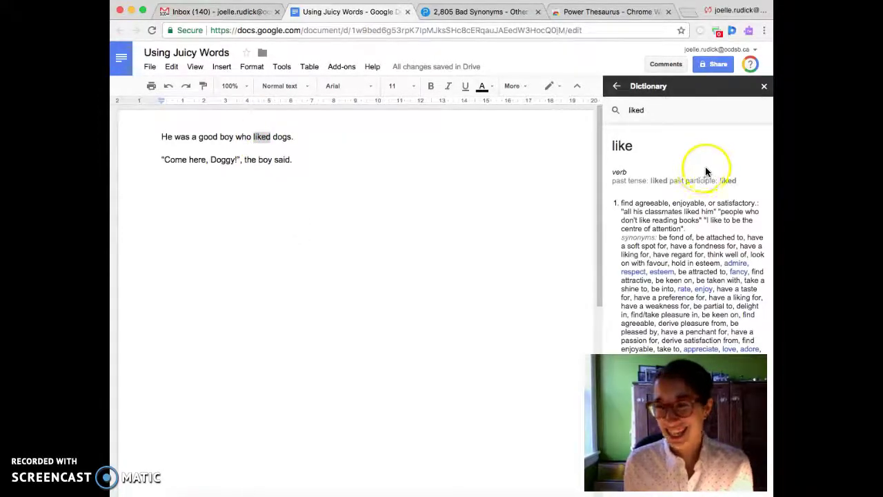
Step: Add the words GOOD, BAD and SAID on separate lines below the two sentences and place the cursor after GOOD
{"action": "left_click", "coordinate": [487, 191]}
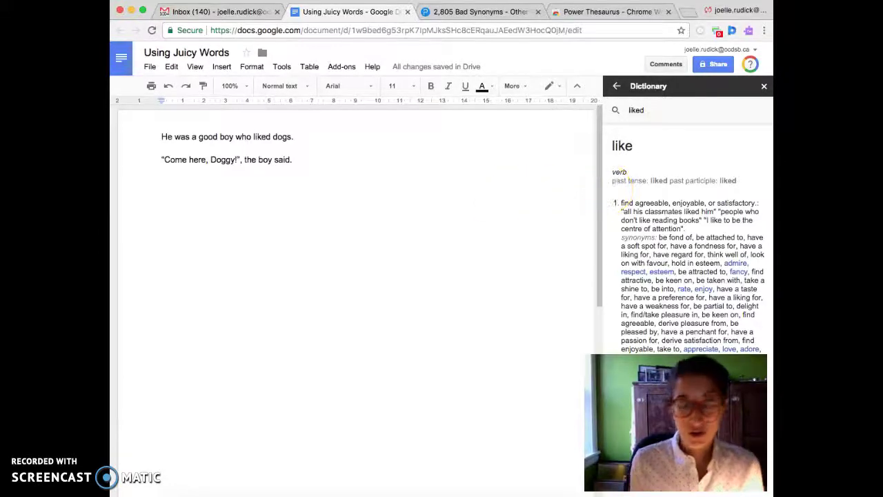
{"action": "key", "text": "ctrl+Return"}
{"action": "left_click_drag", "start_coordinate": [601, 187], "coordinate": [597, 143]}
{"action": "left_click", "coordinate": [526, 156]}
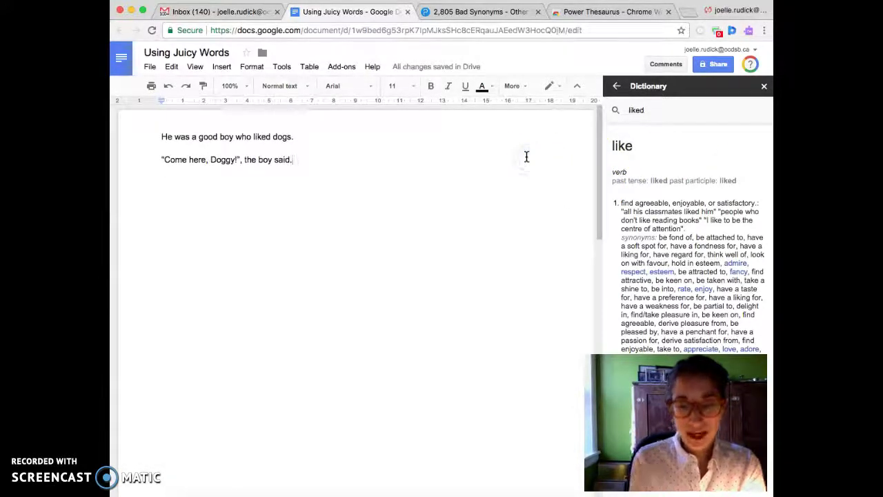
{"action": "key", "text": "ctrl+z"}
{"action": "type", "text": "GOOD"}
{"action": "key", "text": "Return"}
{"action": "type", "text": "BAD"}
{"action": "key", "text": "Return"}
{"action": "type", "text": "SAID"}
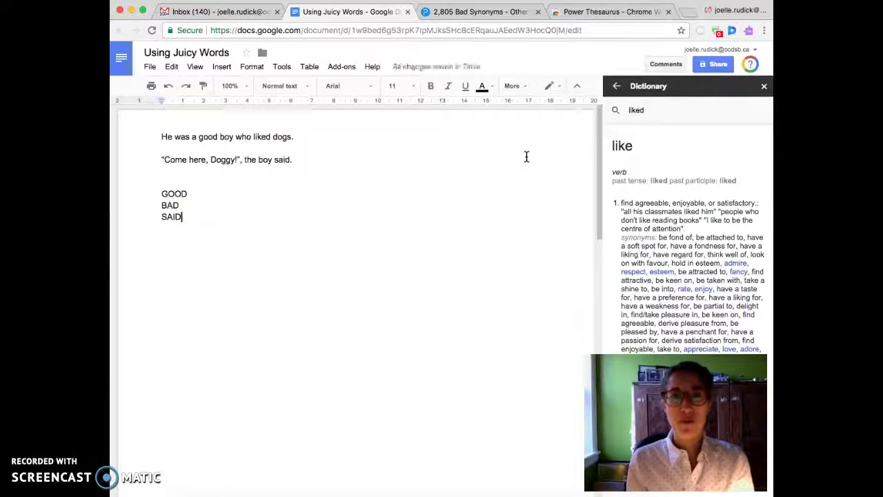
{"action": "left_click", "coordinate": [420, 204]}
{"action": "left_click", "coordinate": [420, 196]}
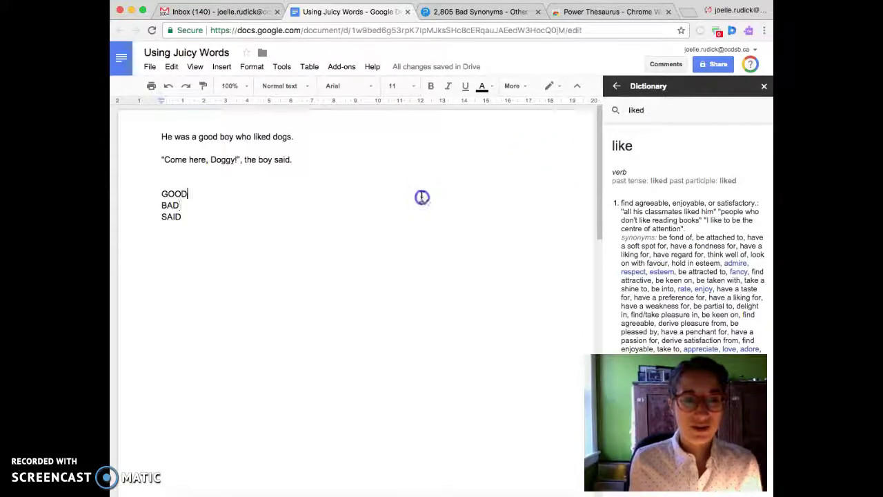
Step: Add "- GREAT" after GOOD in the word list as its richer alternative
{"action": "type", "text": "- GREAT"}
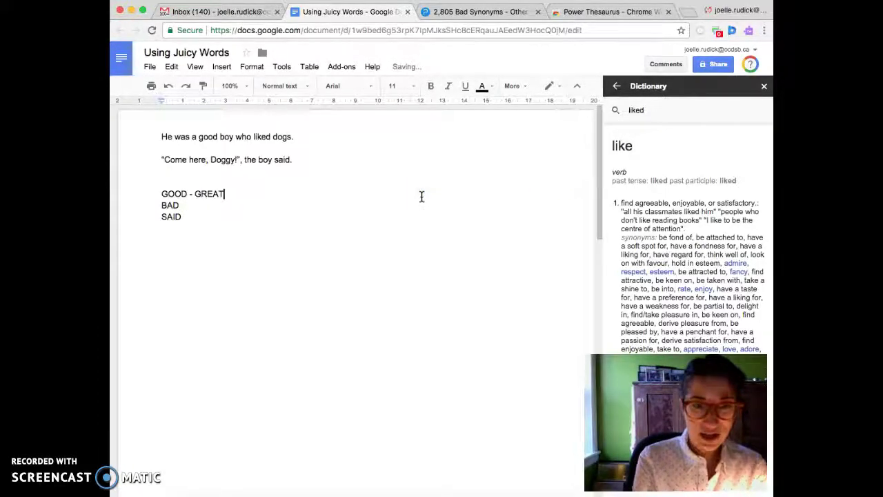
{"action": "left_click", "coordinate": [435, 191]}
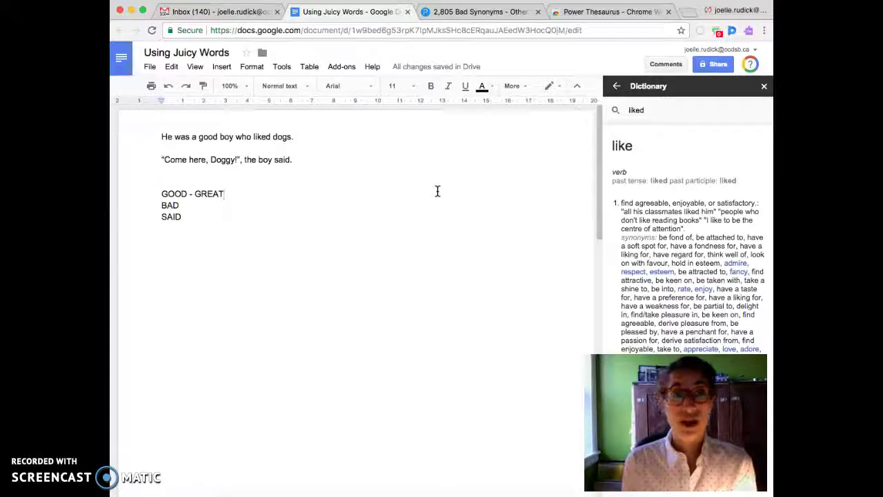
Step: Switch to the Gmail message draft and look up "good" from its first sentence to view its definition and thesaurus entries
{"action": "right_click", "coordinate": [202, 139]}
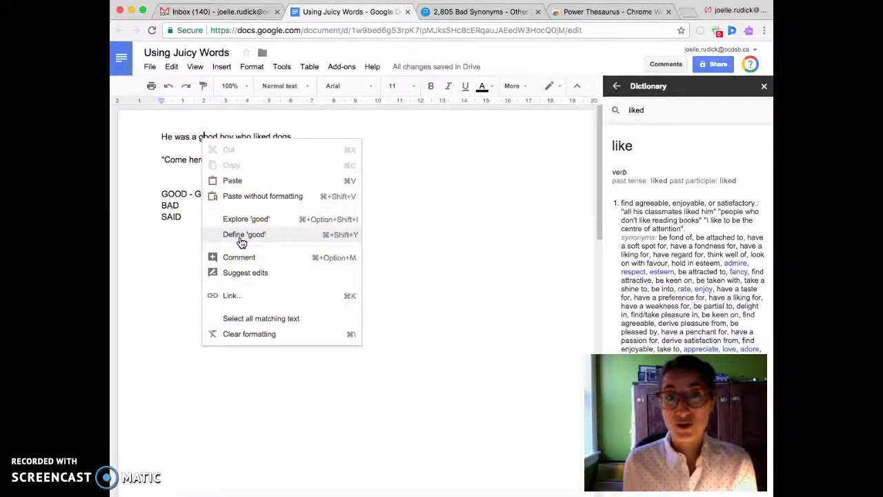
{"action": "left_click", "coordinate": [220, 14]}
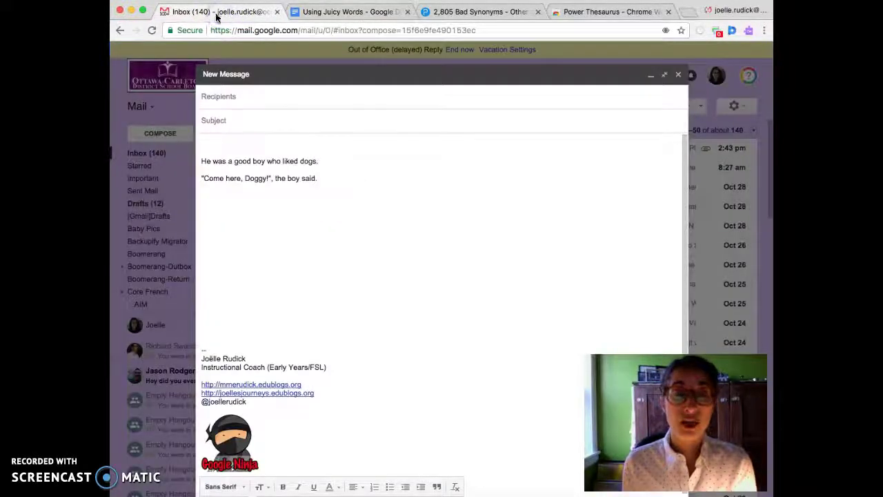
{"action": "right_click", "coordinate": [240, 164]}
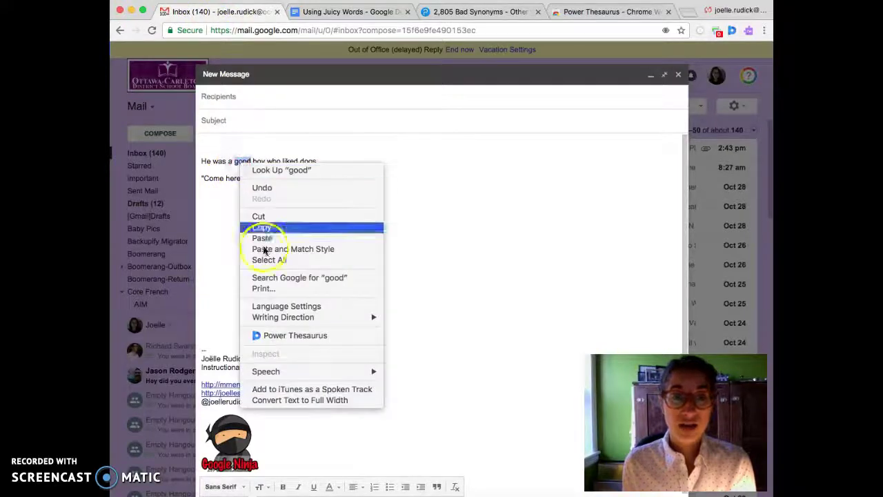
{"action": "left_click", "coordinate": [262, 171]}
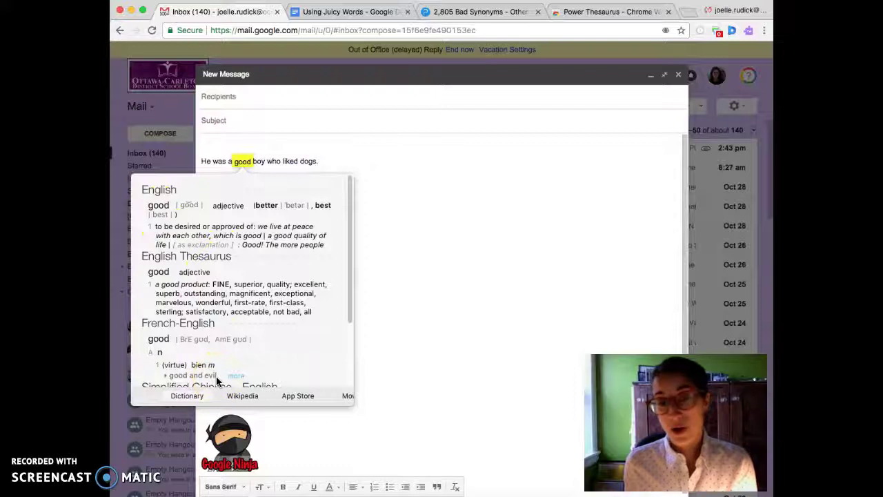
{"action": "left_click", "coordinate": [423, 276]}
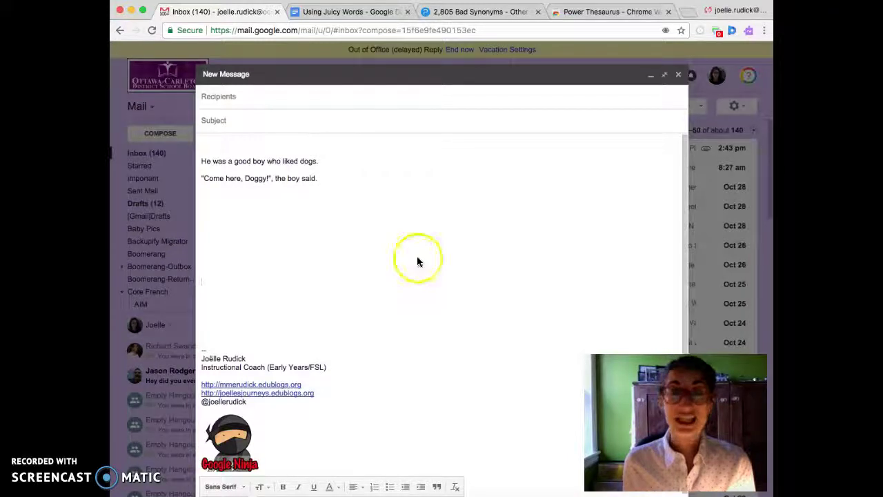
Step: Return to the Using Juicy Words document and examine the whole Mood Meter chart on its second page
{"action": "left_click", "coordinate": [327, 12]}
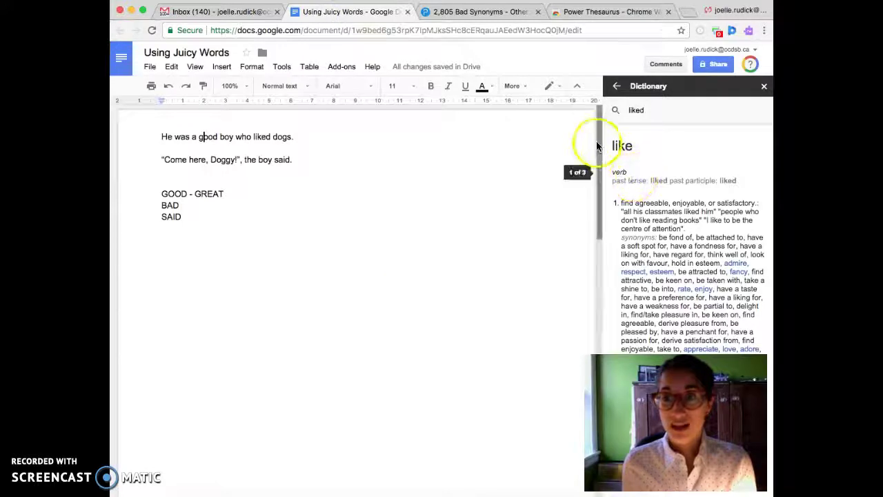
{"action": "left_click_drag", "start_coordinate": [598, 142], "coordinate": [598, 158]}
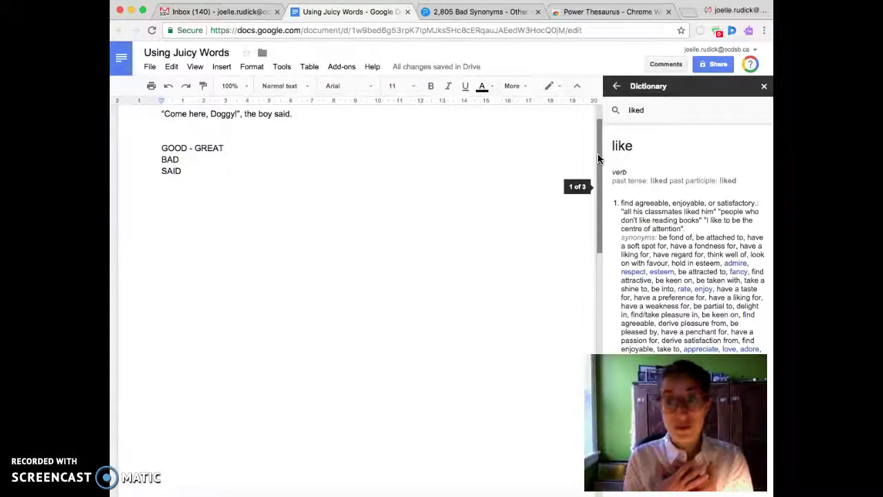
{"action": "left_click_drag", "start_coordinate": [598, 157], "coordinate": [583, 274]}
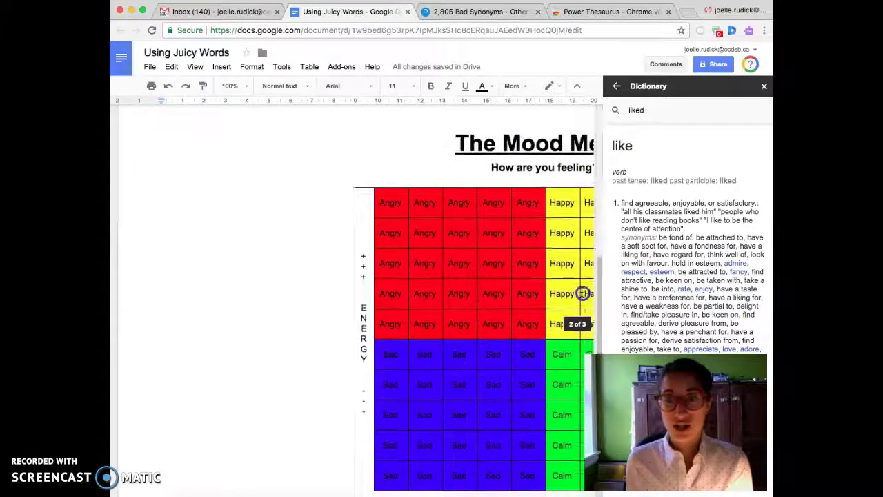
{"action": "scroll", "coordinate": [532, 276], "scroll_direction": "left", "scroll_amount": 5}
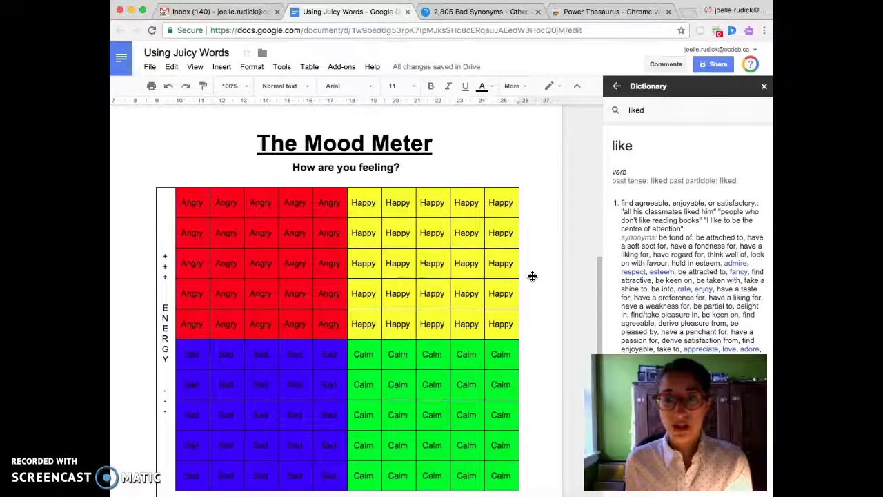
{"action": "left_click_drag", "start_coordinate": [598, 276], "coordinate": [599, 285]}
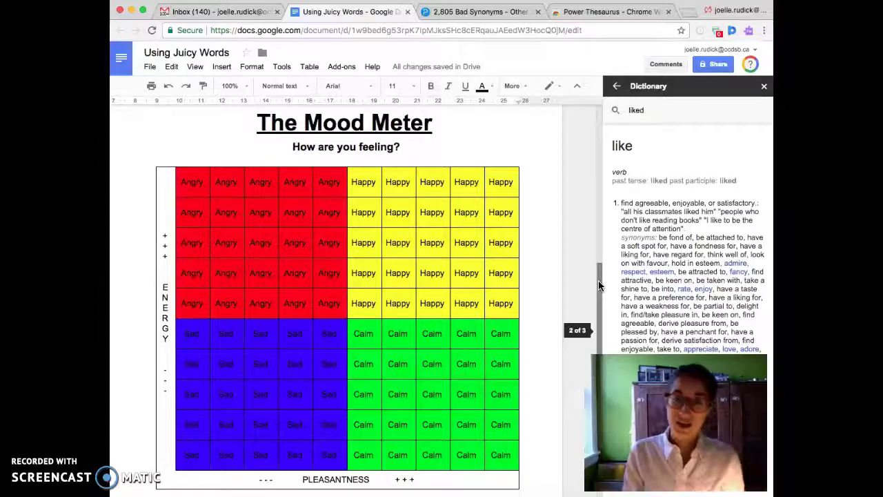
{"action": "left_click", "coordinate": [498, 160]}
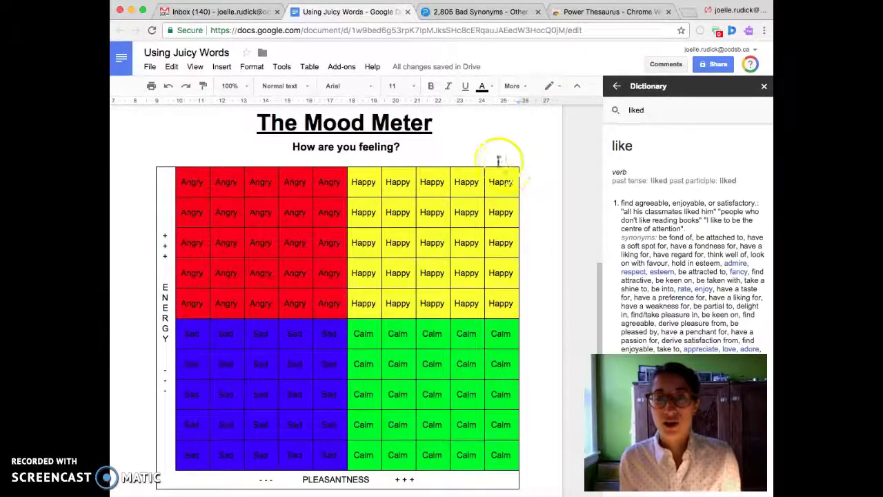